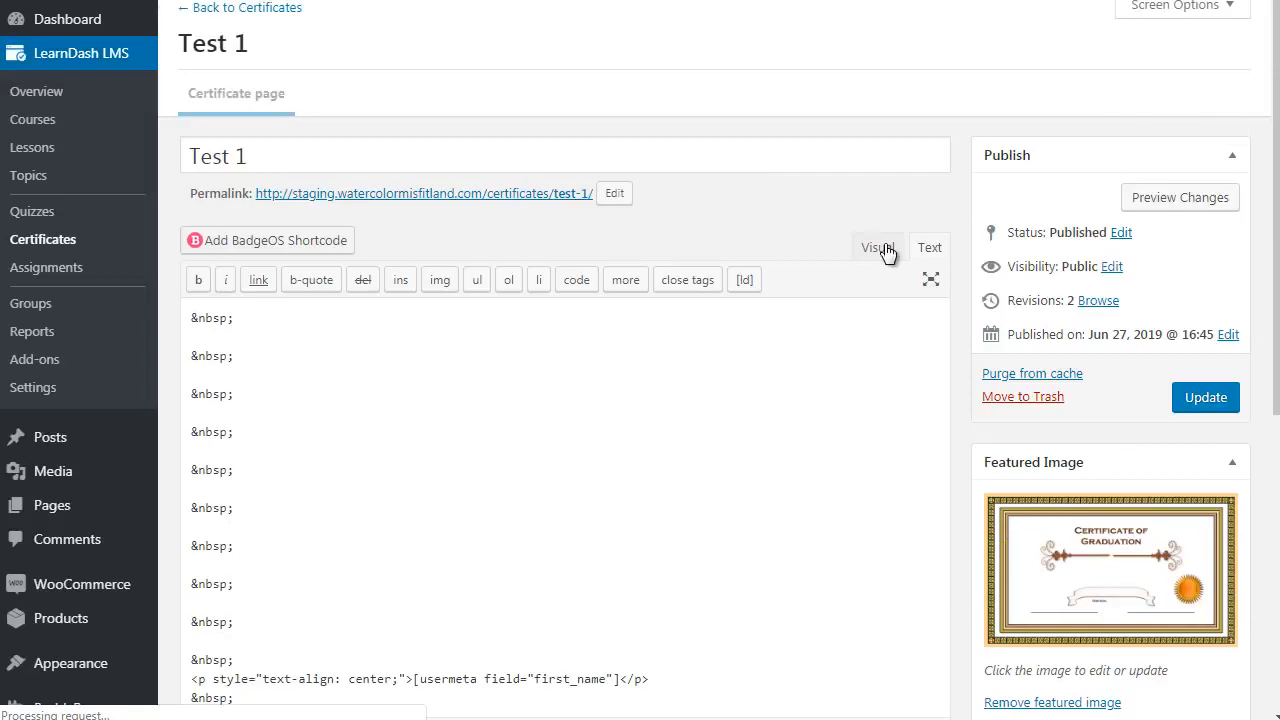
Step: Show the Test 1 certificate in the visual editor and look over its background and first-name shortcode
left_click(884, 248)
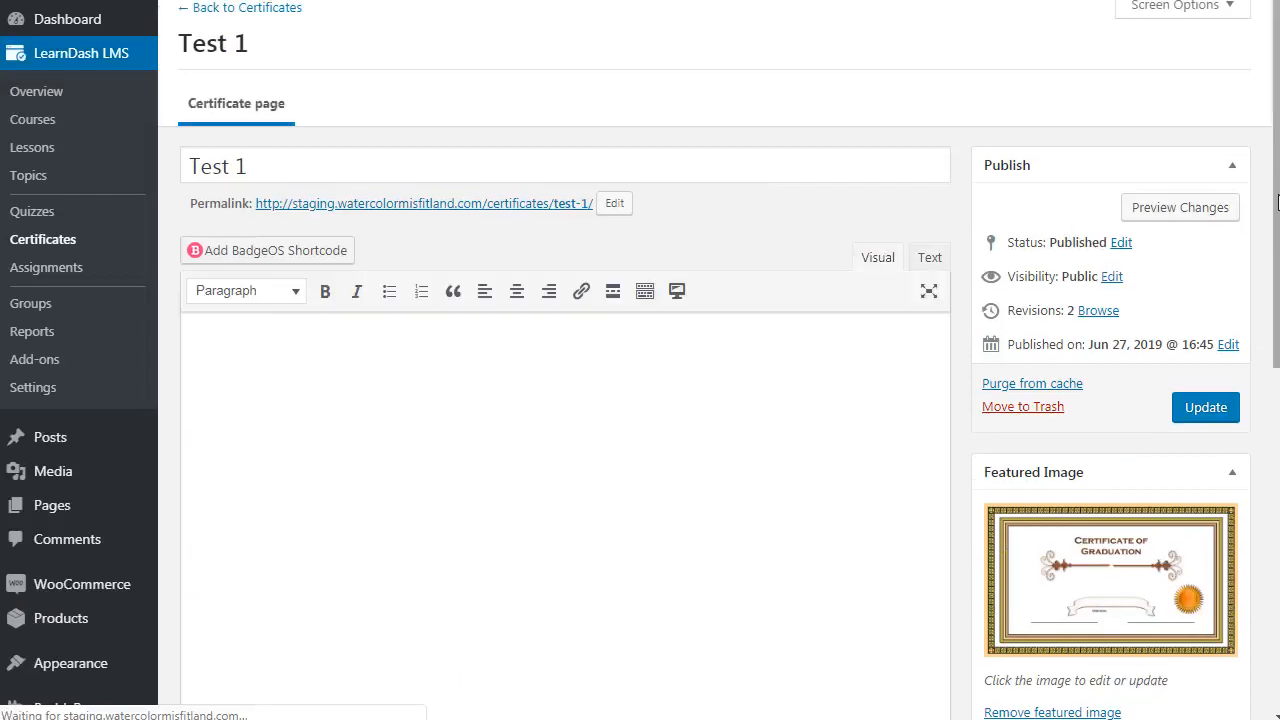
left_click_drag(1277, 200, 1276, 271)
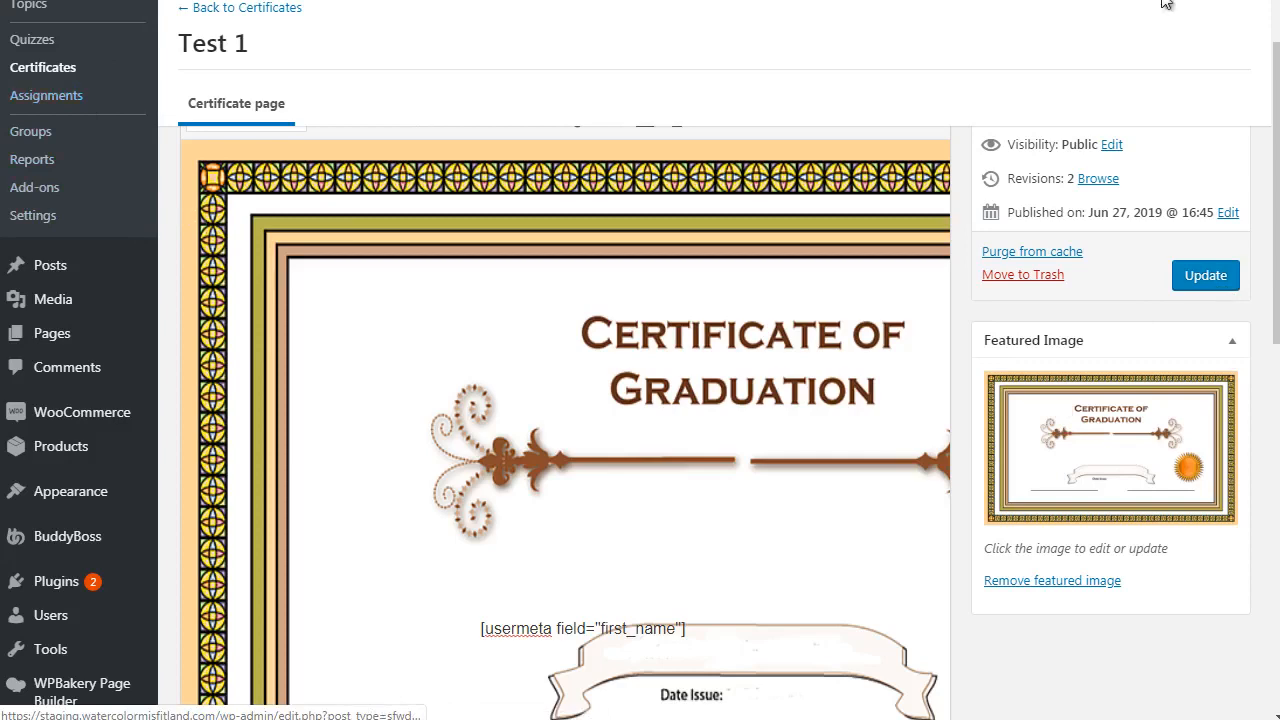
scroll(726, 234, "up", 3)
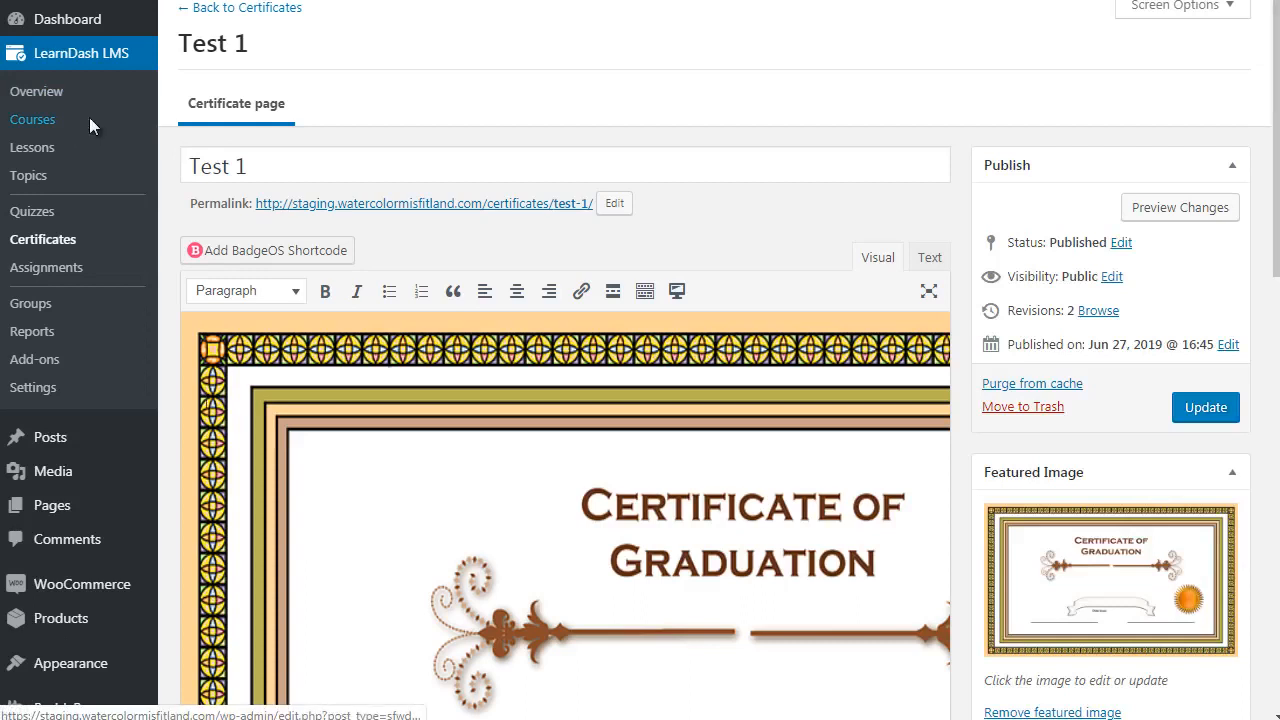
Step: Open the LearnDash course list in a new browser tab and go to the Philosophy course's settings
right_click(90, 127)
left_click(140, 129)
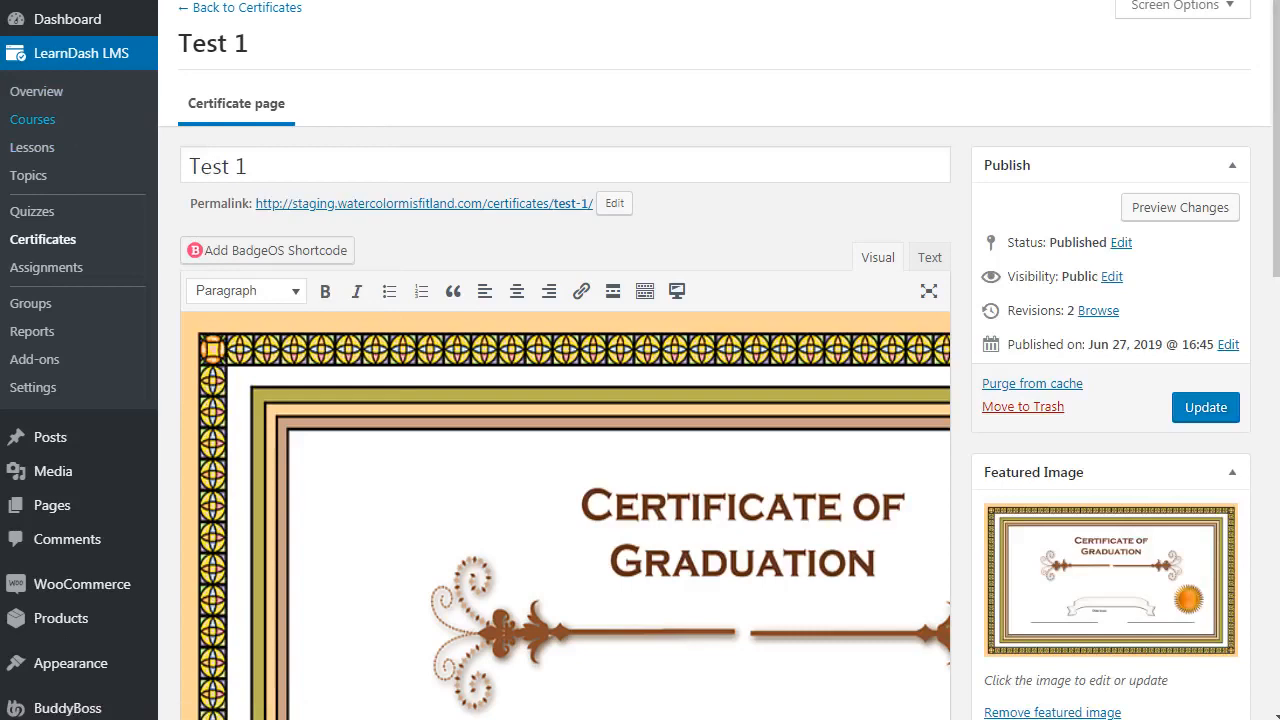
key("ctrl+Tab")
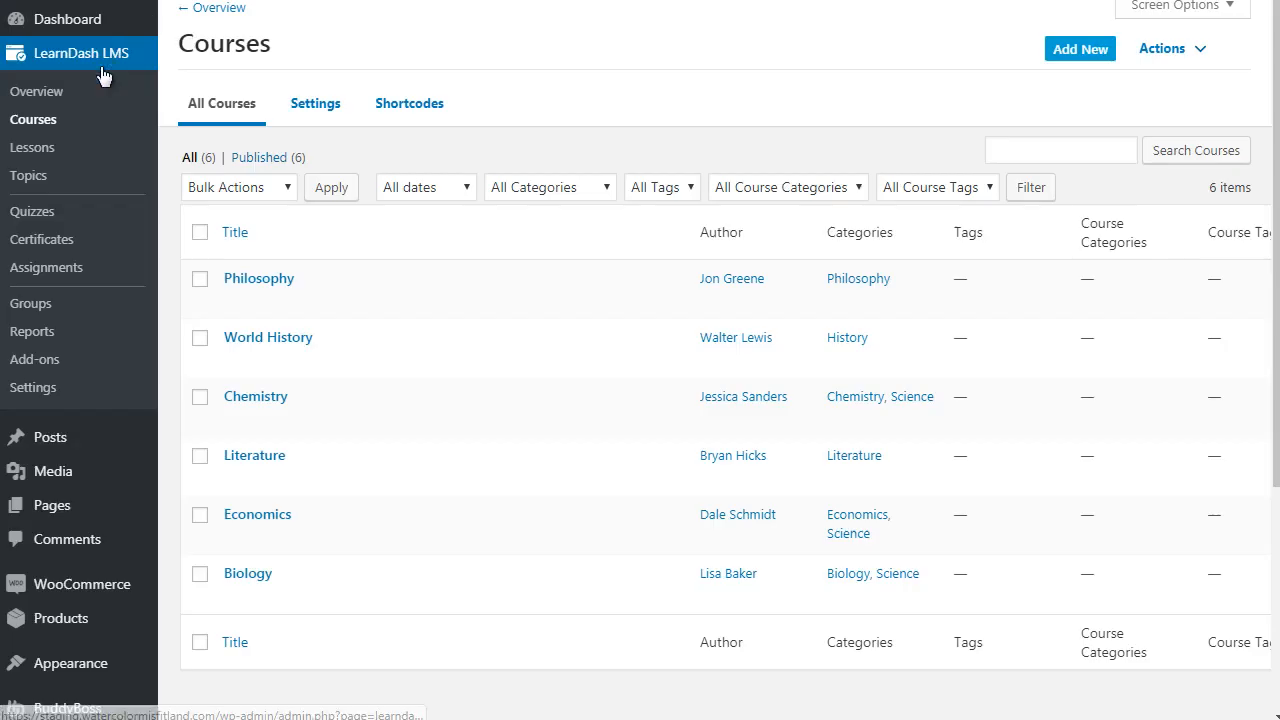
left_click(238, 303)
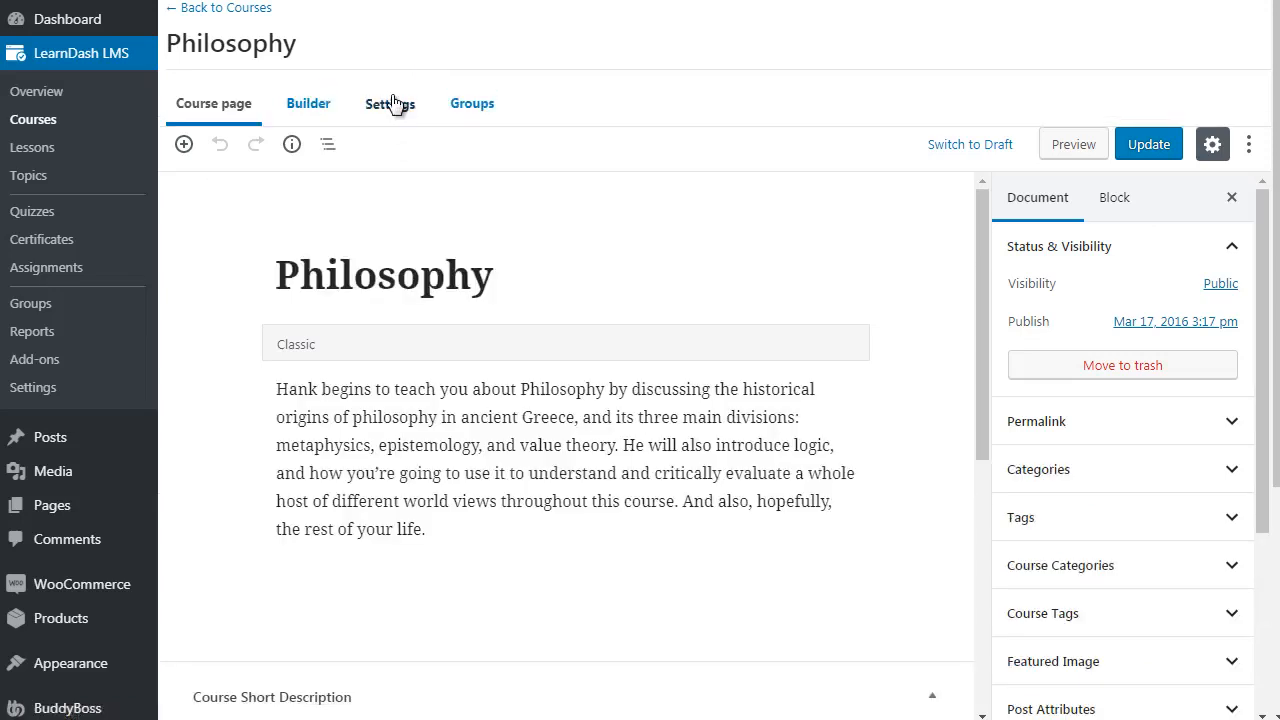
left_click(393, 104)
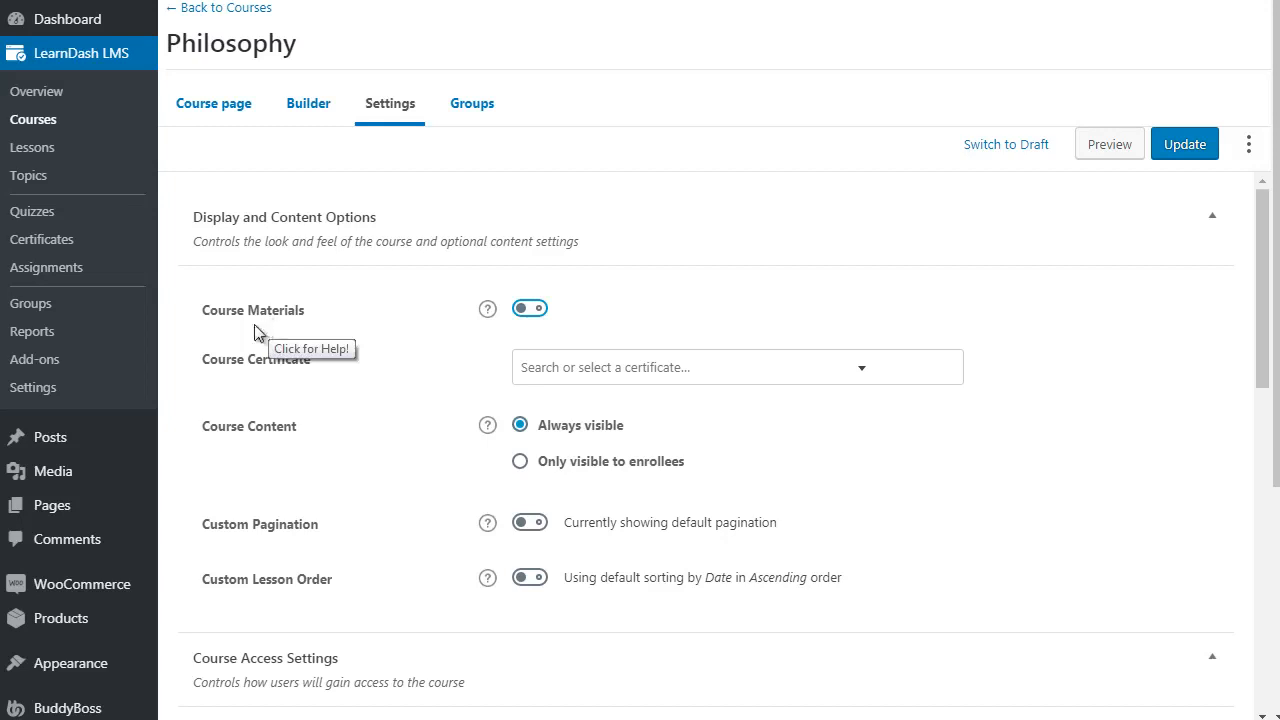
Step: Assign the Test 1 certificate to the Philosophy course and save the course
left_click(596, 378)
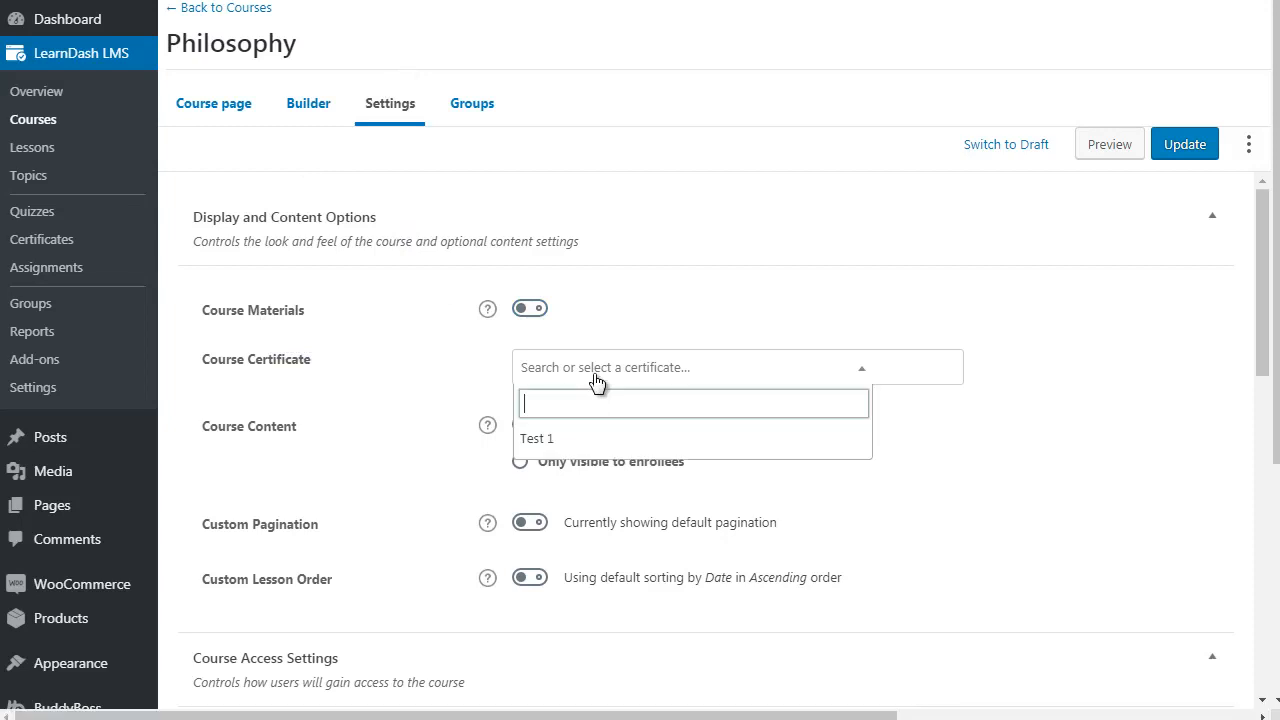
left_click(570, 440)
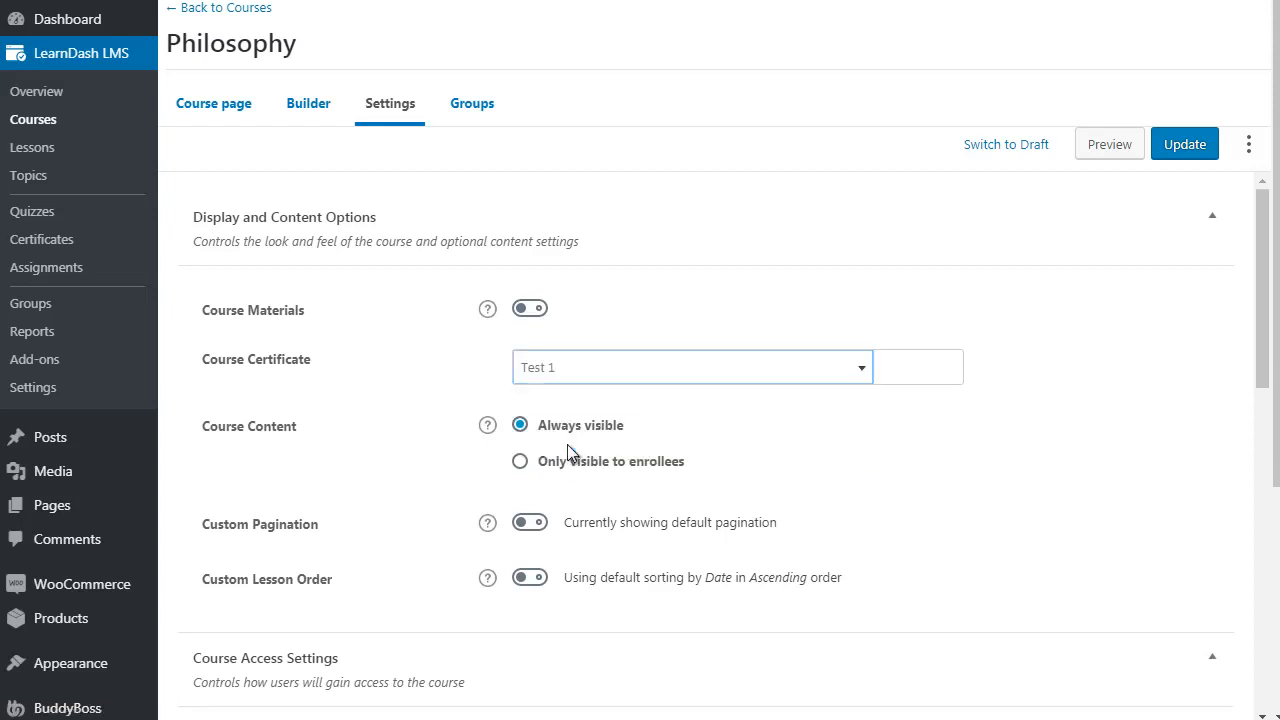
left_click(1180, 143)
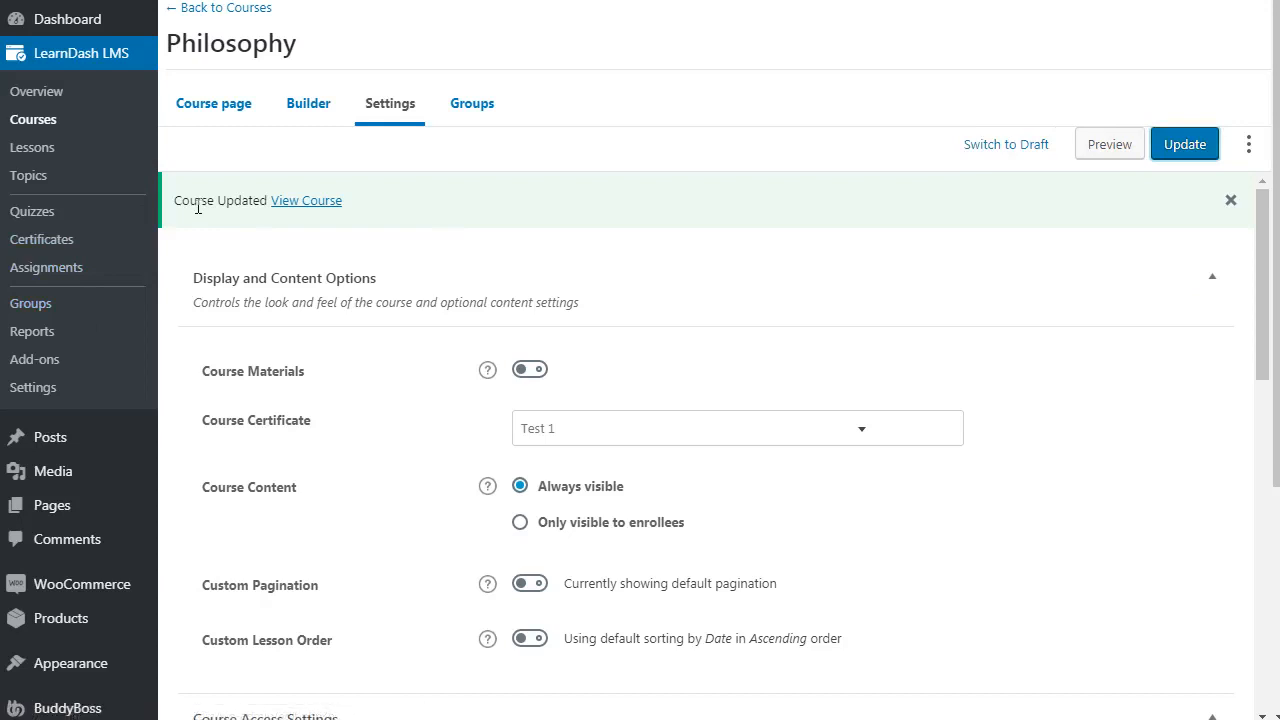
Step: Return to the Test 1 certificate and examine where the first-name shortcode sits relative to the banner
left_click(44, 240)
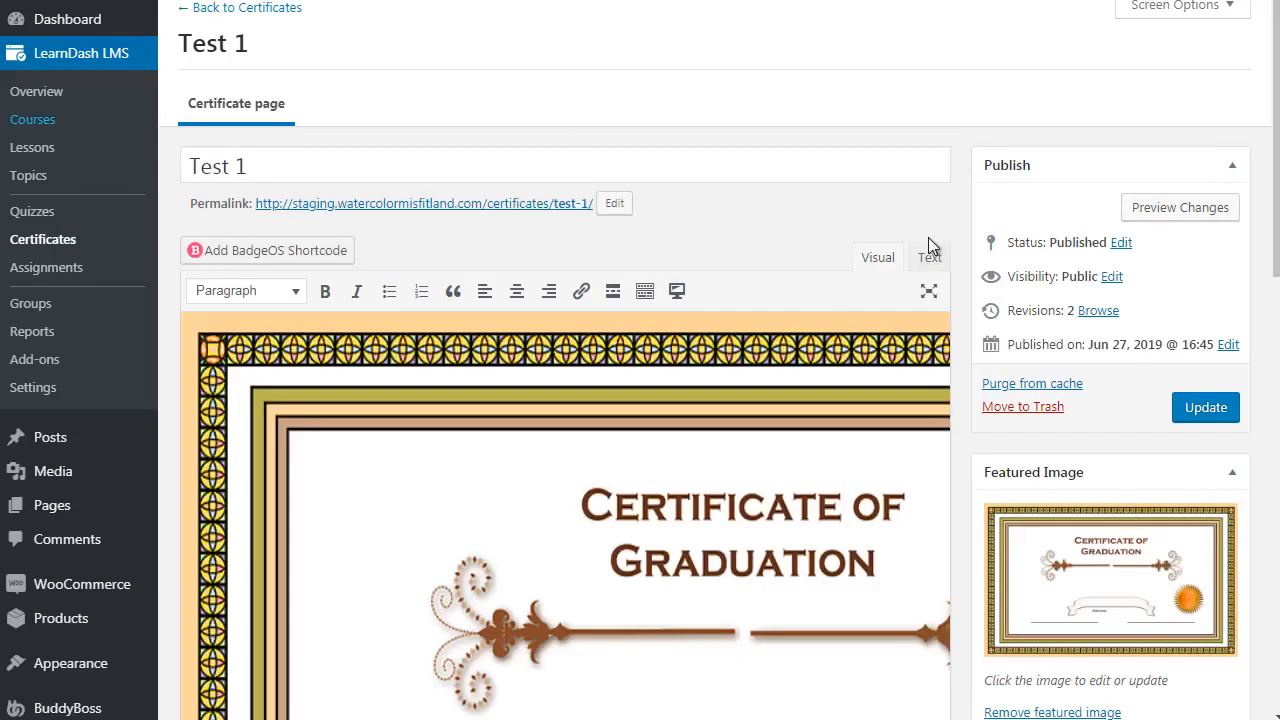
left_click_drag(1268, 108, 1275, 193)
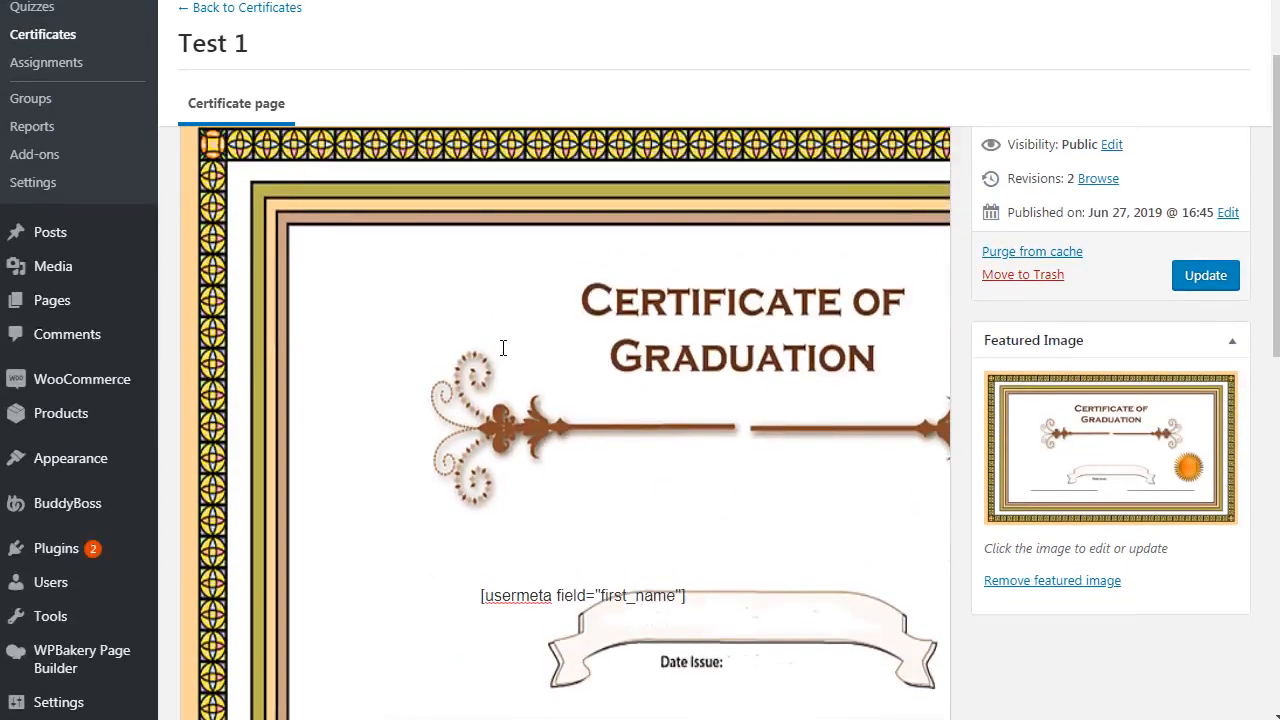
mouse_move(1276, 223)
left_mouse_down()
mouse_move(1276, 192)
mouse_move(1276, 255)
left_mouse_up()
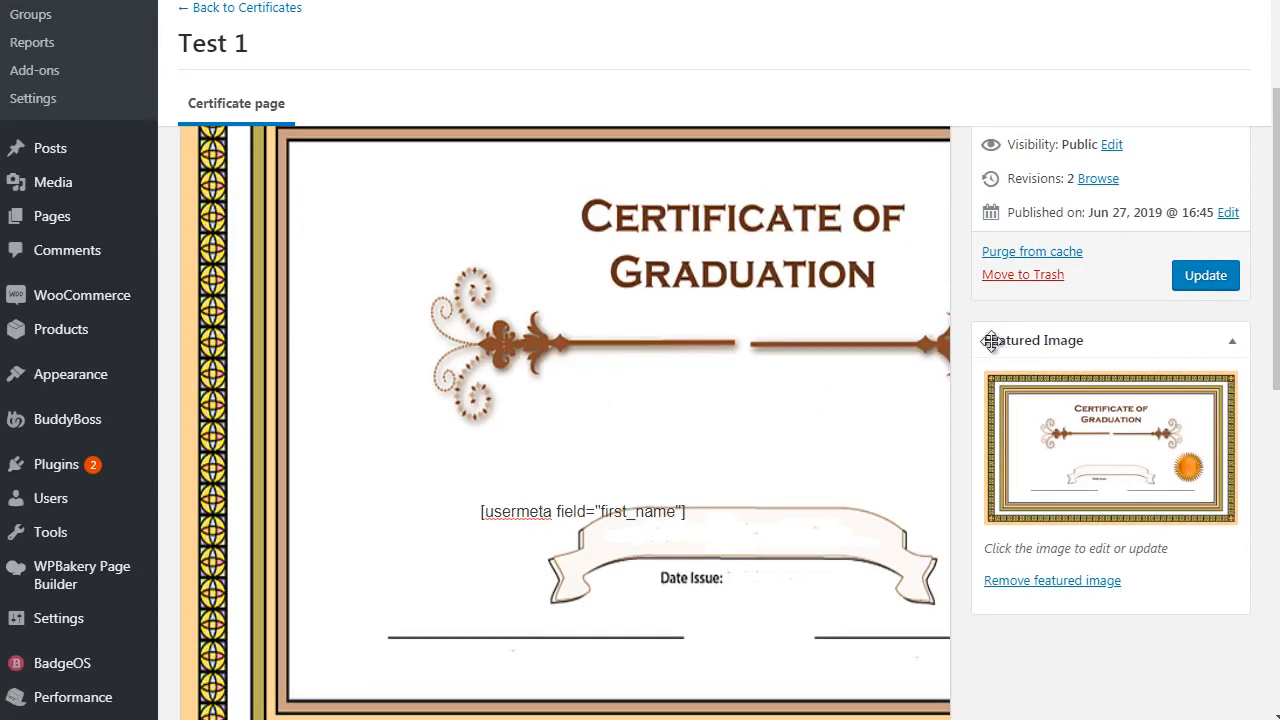
left_click_drag(1276, 230, 1276, 190)
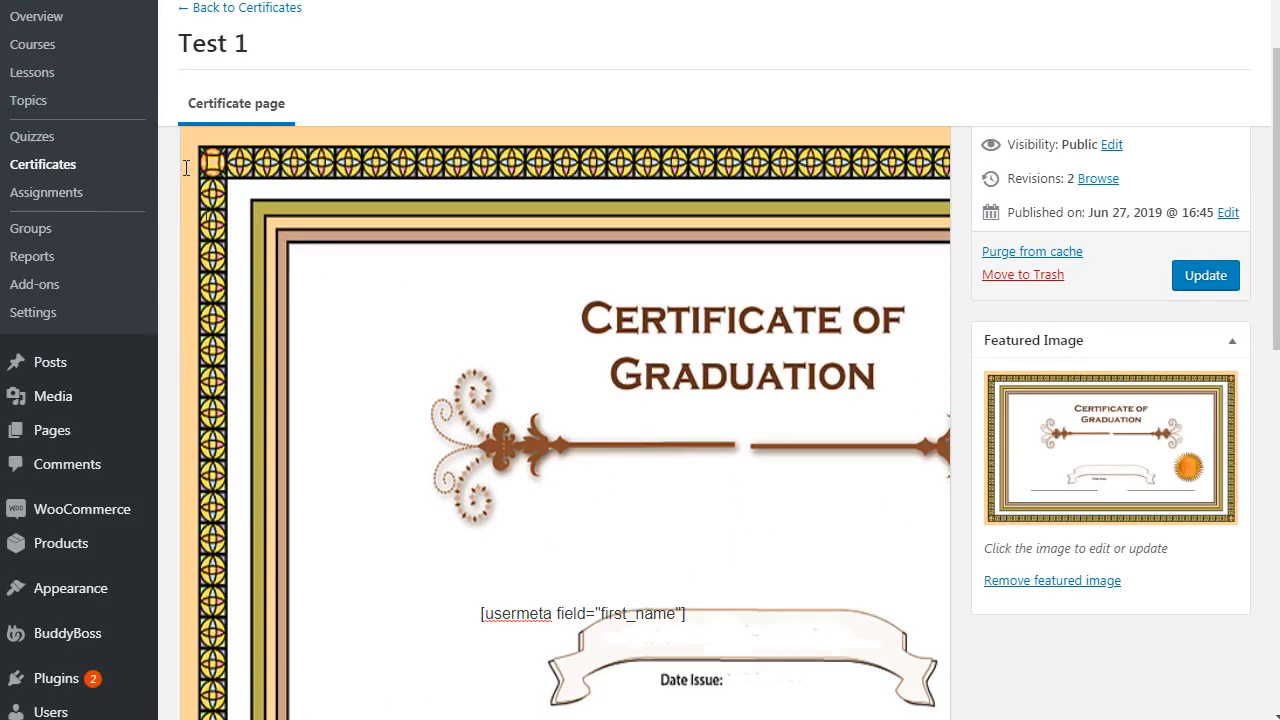
Step: Adjust the line breaks and spacing before the first-name shortcode to centre it along the banner's upper edge
key("Return")
key("Return")
key("BackSpace")
key("BackSpace")
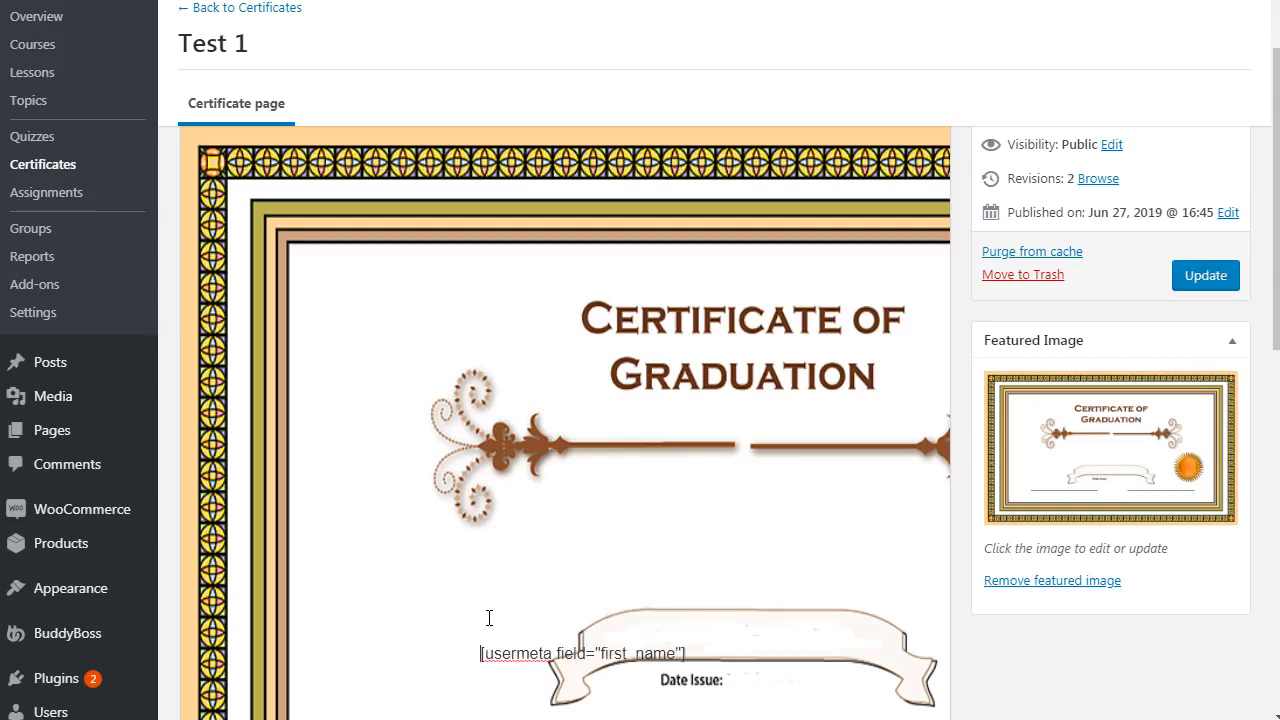
key("BackSpace")
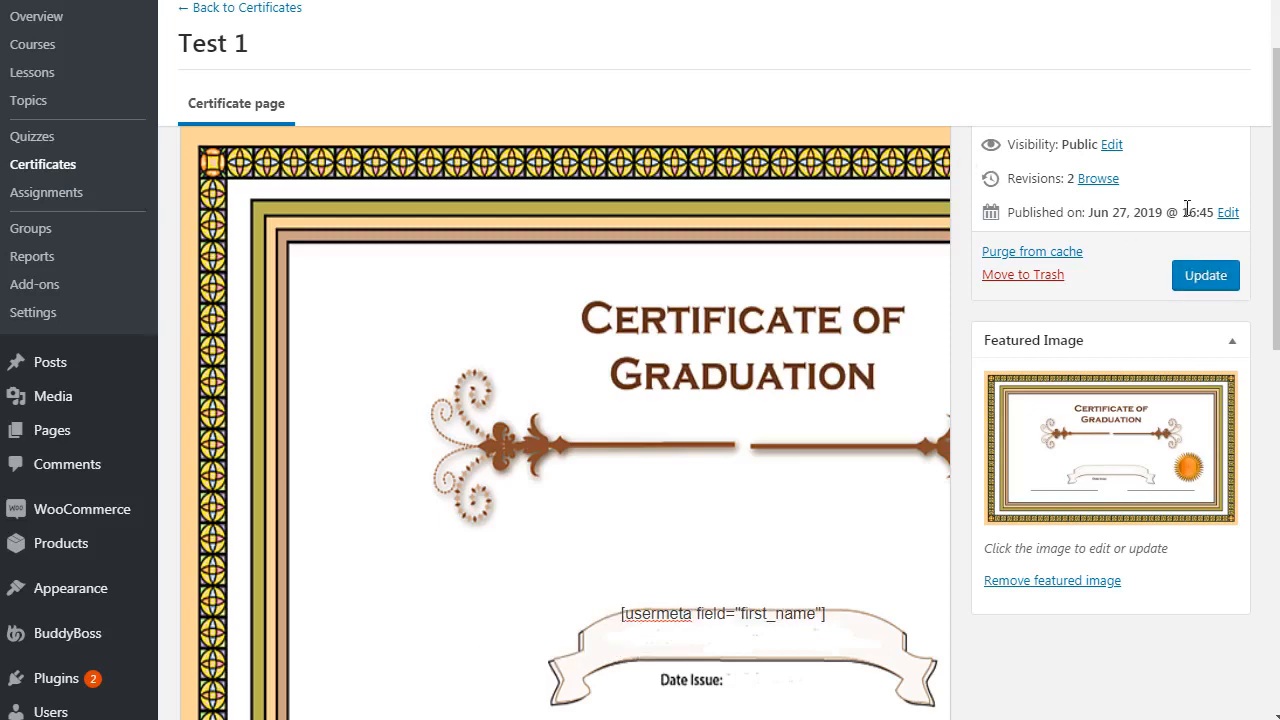
Step: Insert a LearnDash User meta shortcode for the User First Name field into the certificate
scroll(683, 298, "up", 3)
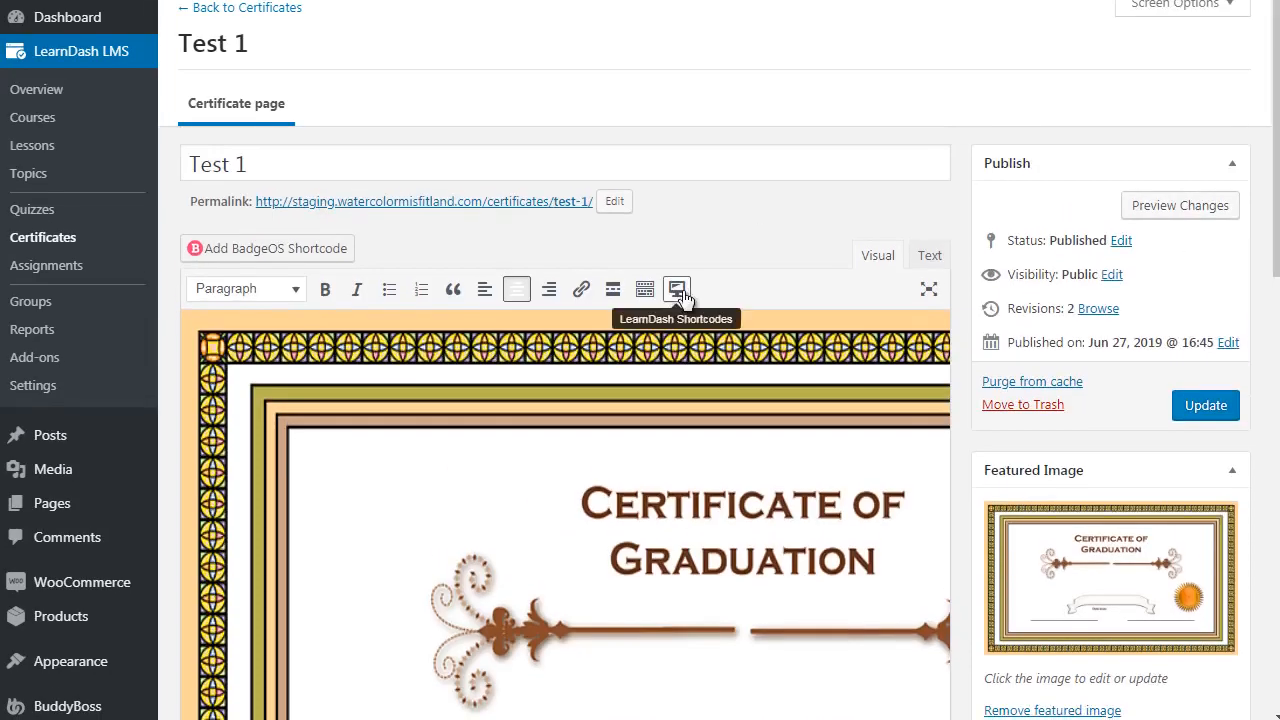
left_click(683, 297)
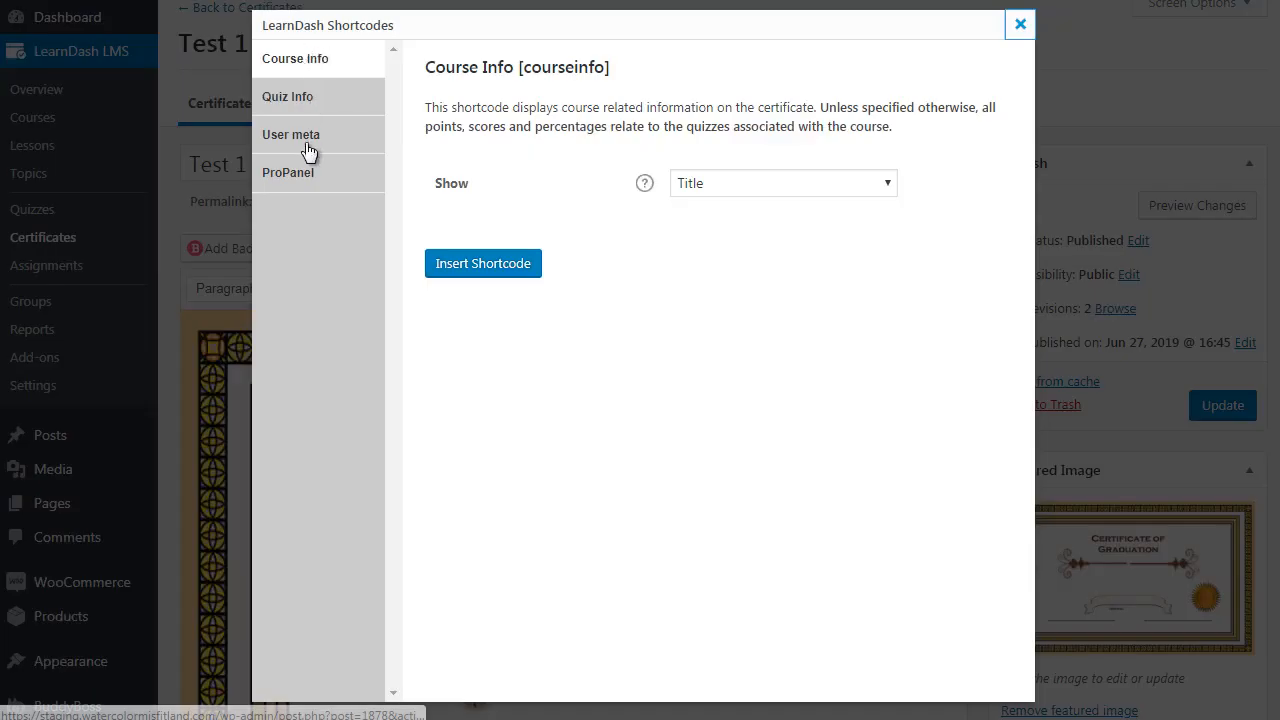
left_click(308, 145)
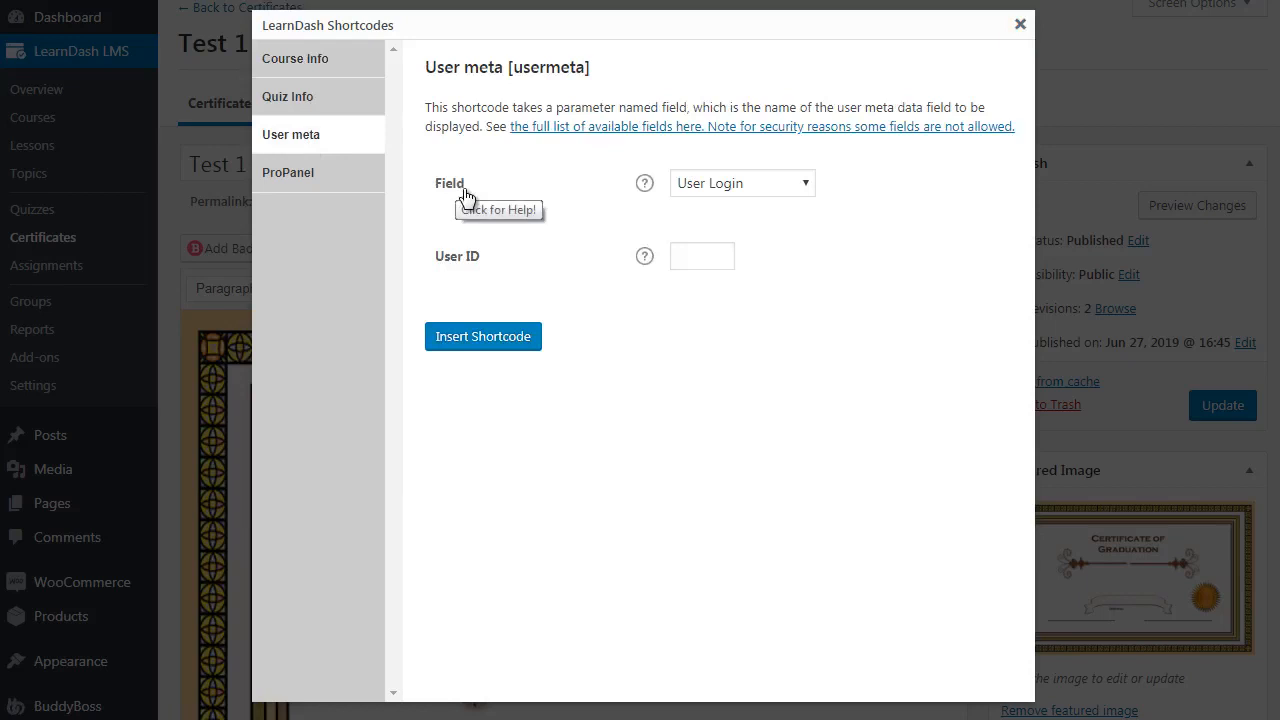
left_click(759, 185)
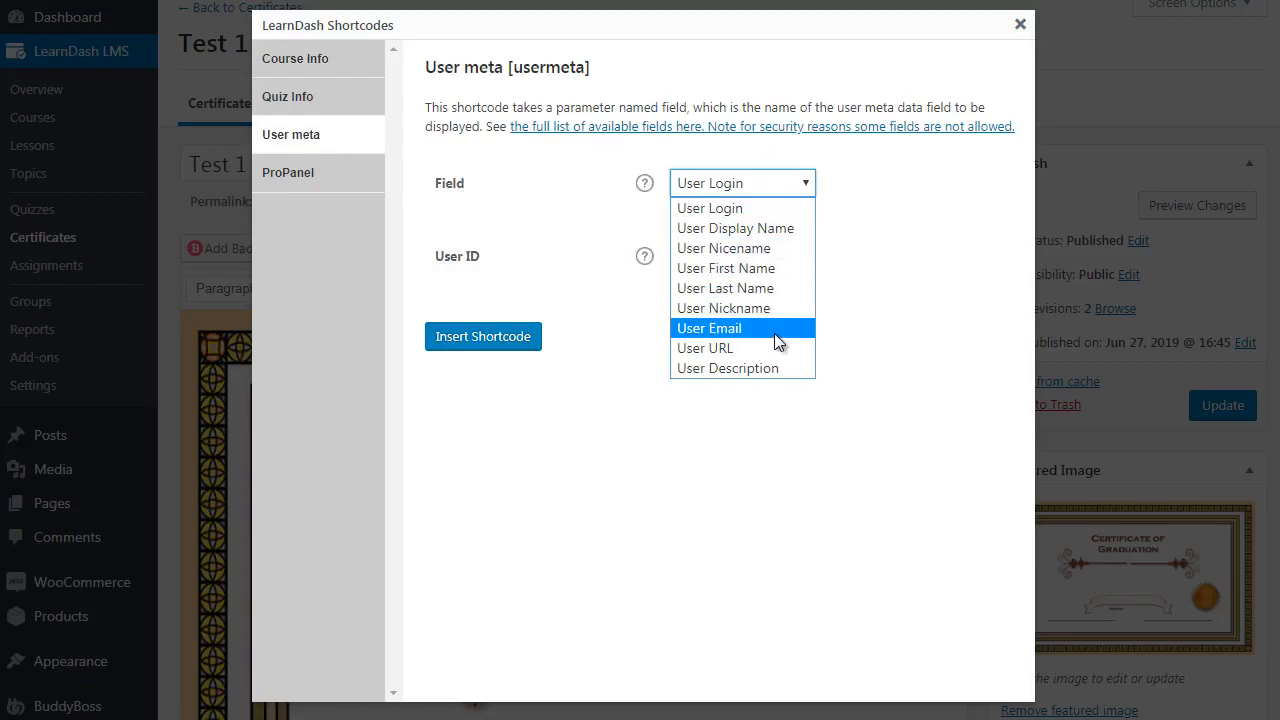
left_click(766, 276)
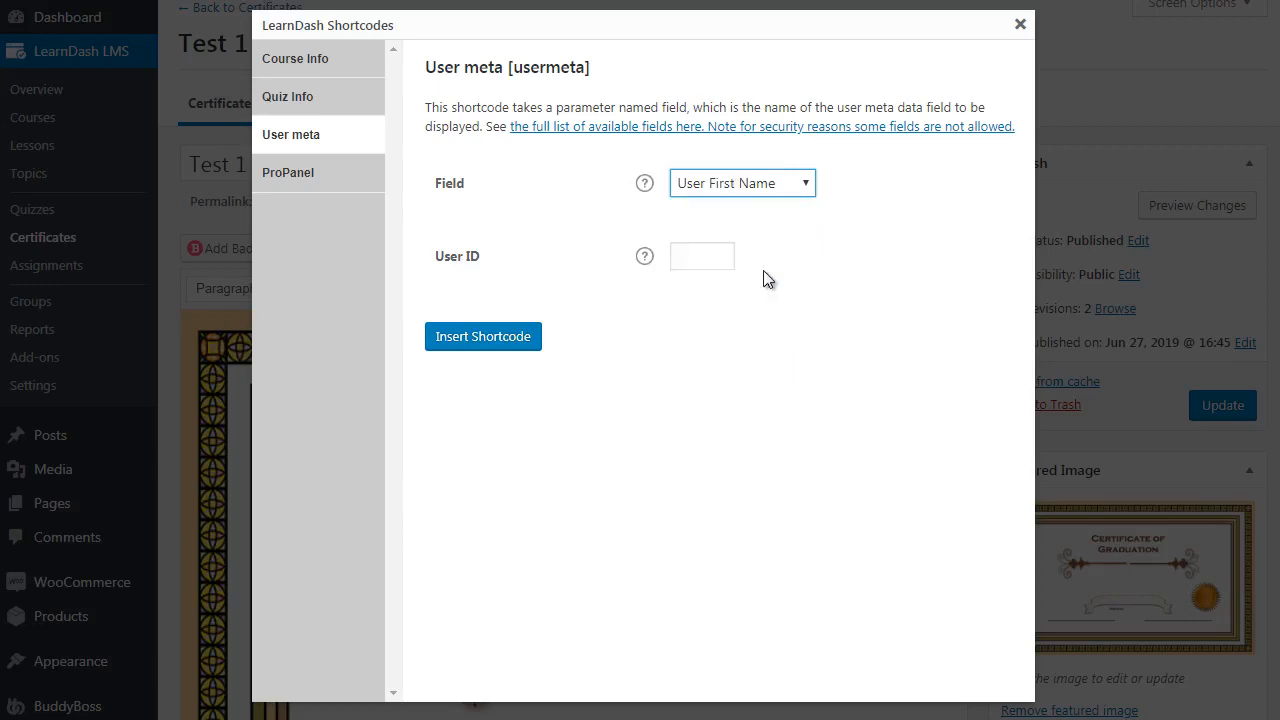
left_click(490, 336)
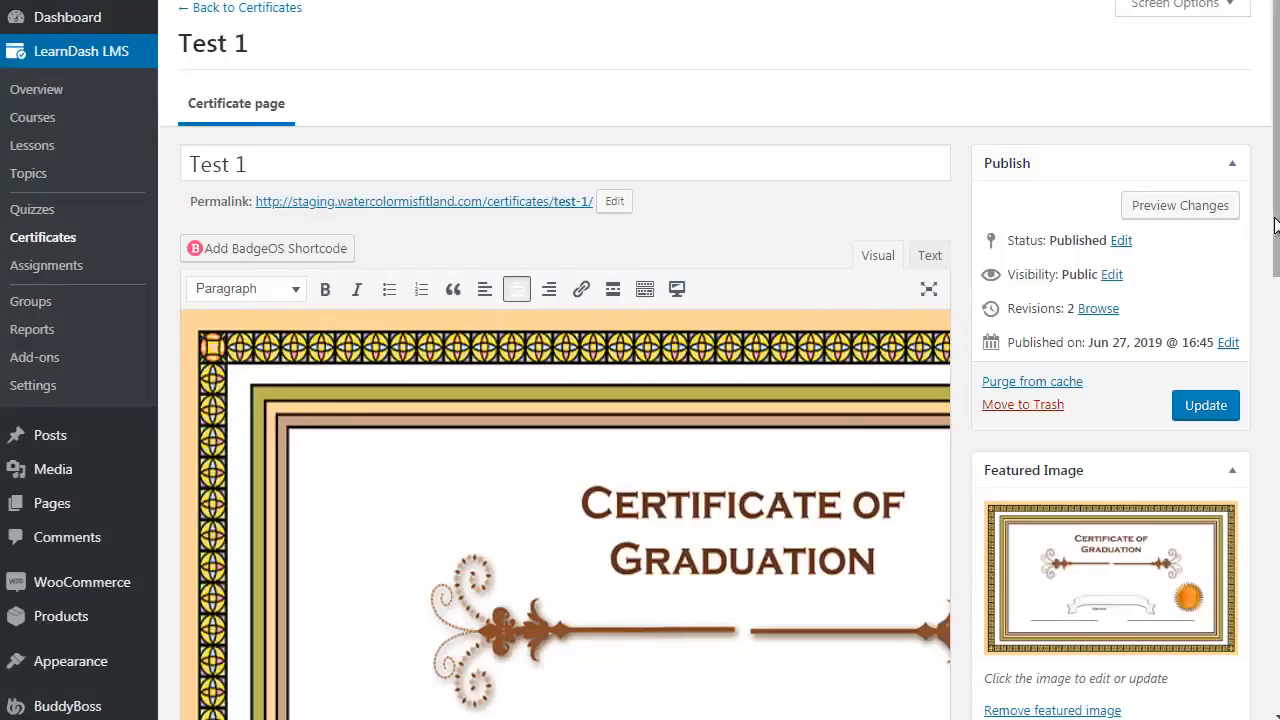
Step: Delete the duplicate first-name shortcode next to the original one on the certificate
scroll(1275, 333, "down", 1)
scroll(1275, 333, "down", 2)
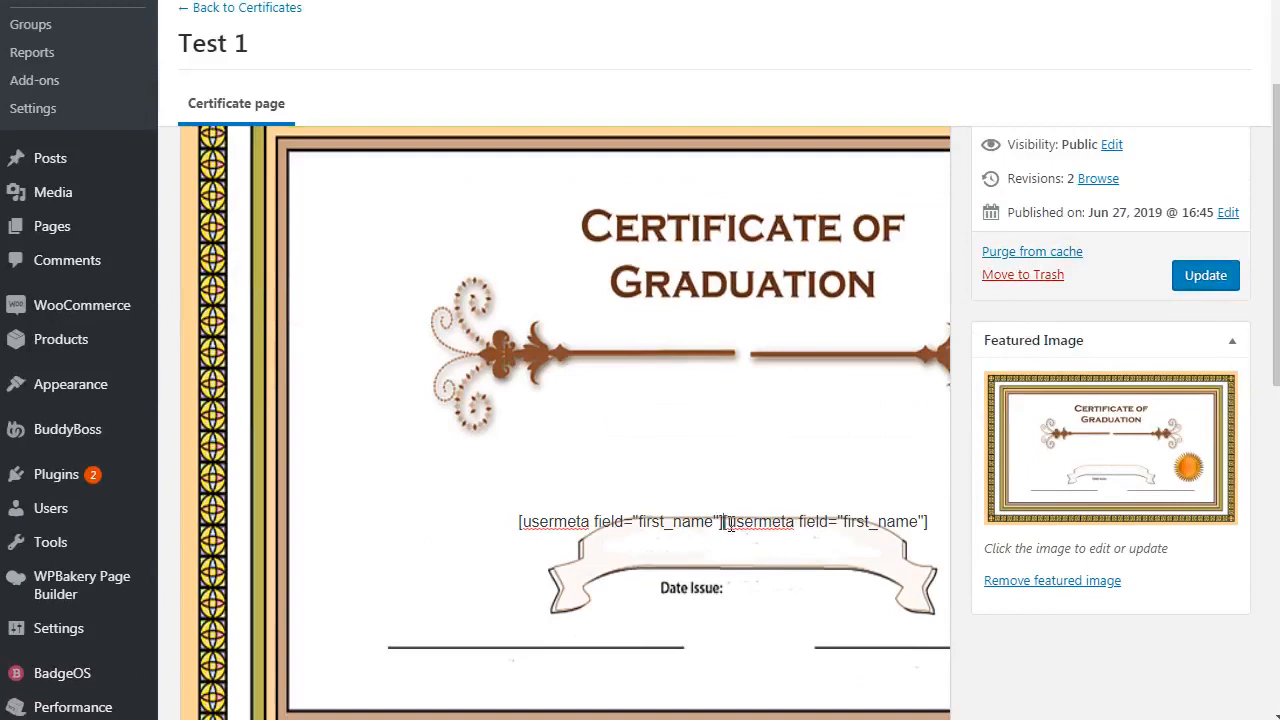
key("shift+Right")
key("shift+Right")
key("shift+Right")
key("shift+Right")
key("shift+Right")
key("shift+Right")
key("shift+Right")
key("shift+Right")
key("shift+Right")
key("shift+Right")
key("shift+Right")
key("shift+Right")
key("shift+Right")
key("shift+Right")
key("shift+Right")
key("shift+Right")
key("shift+Right")
key("shift+Right")
key("shift+Right")
key("shift+Right")
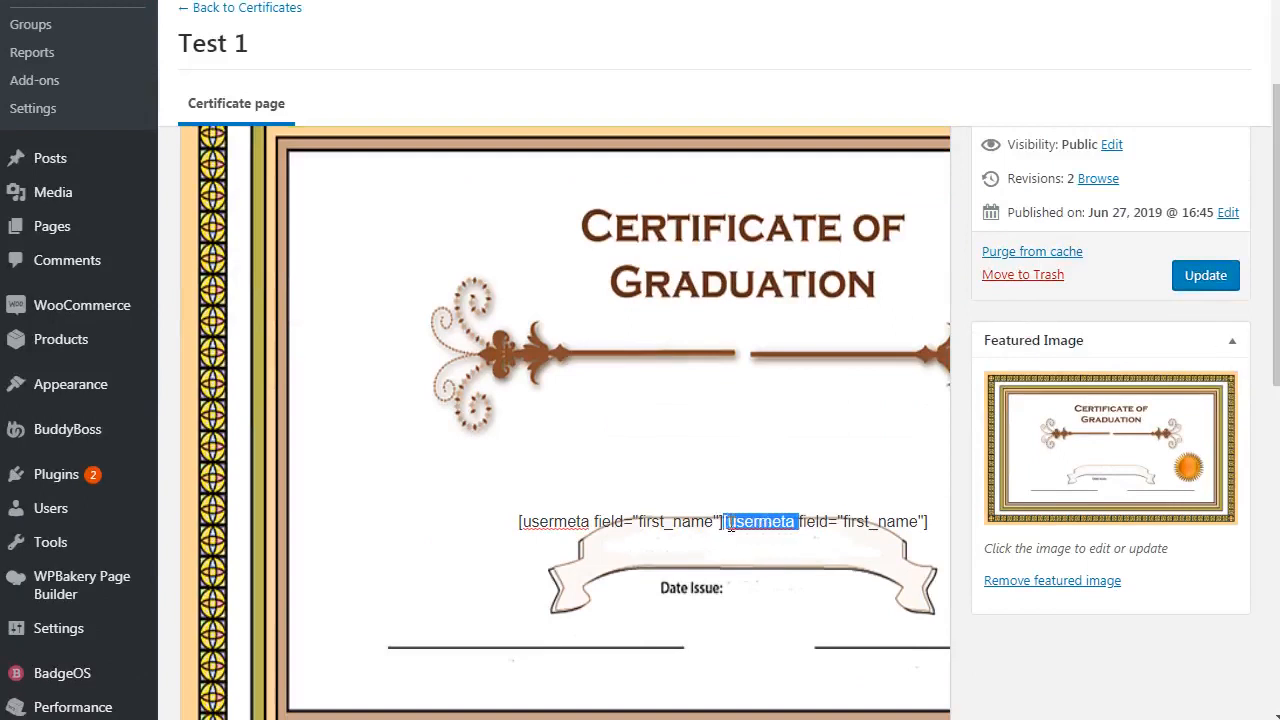
key("Delete")
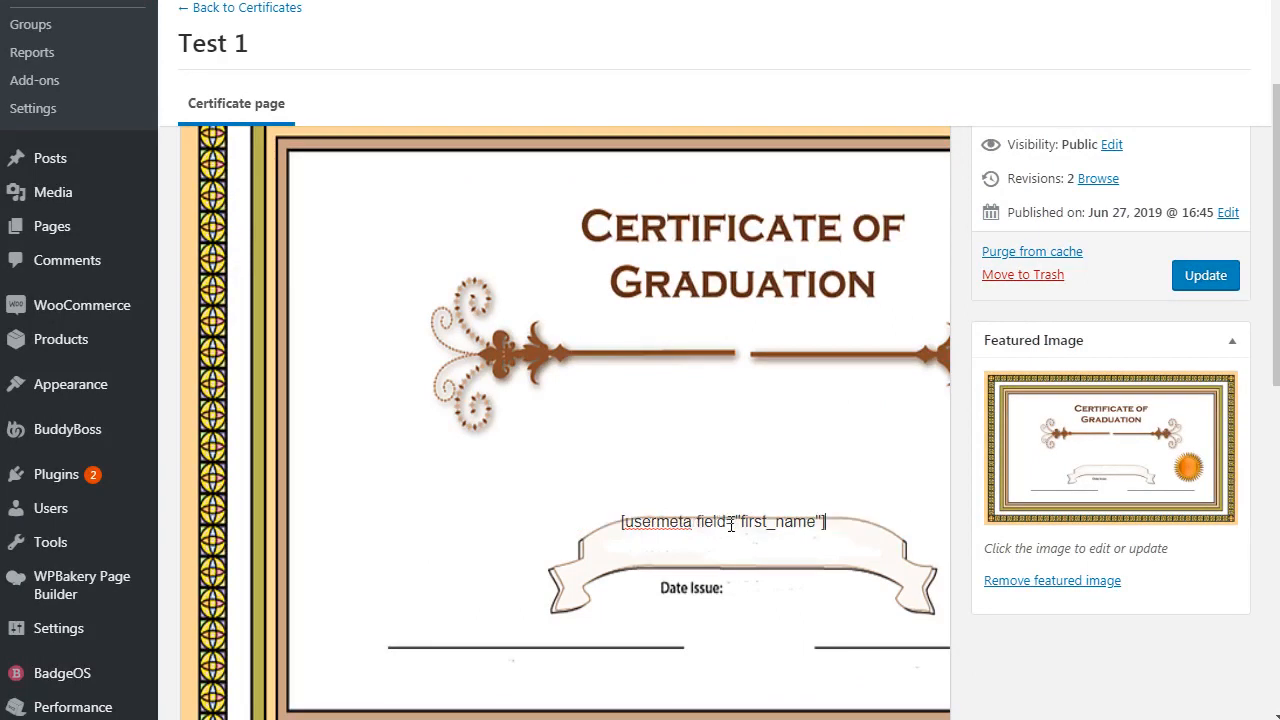
Step: Check the certificate's layout and save the updated Test 1 certificate
scroll(998, 252, "down", 1)
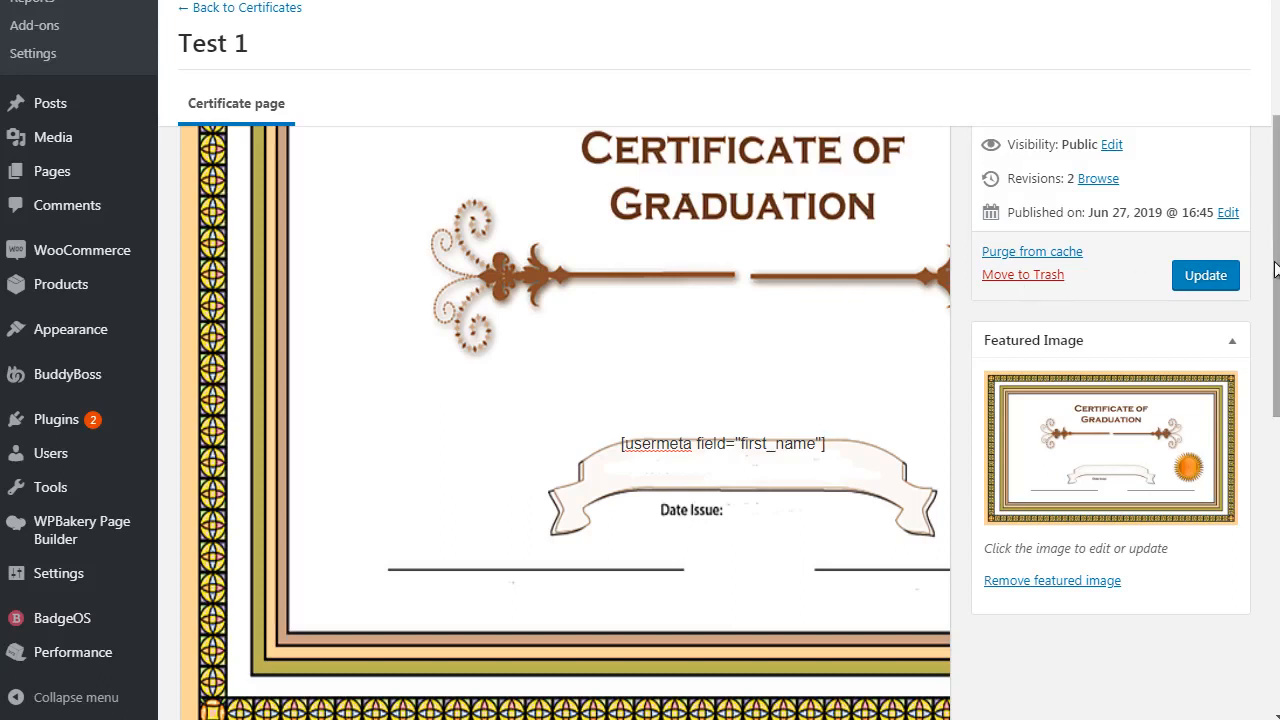
scroll(640, 400, "up", 3)
scroll(640, 400, "up", 1)
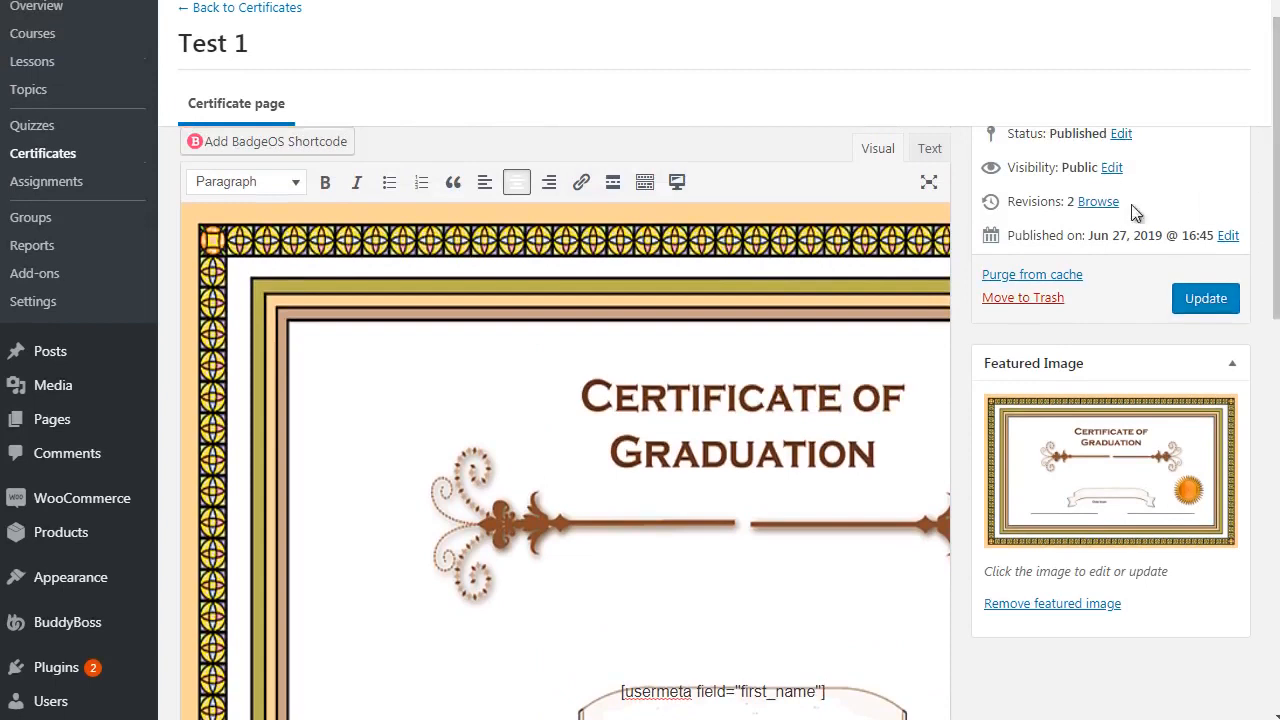
left_click(1210, 300)
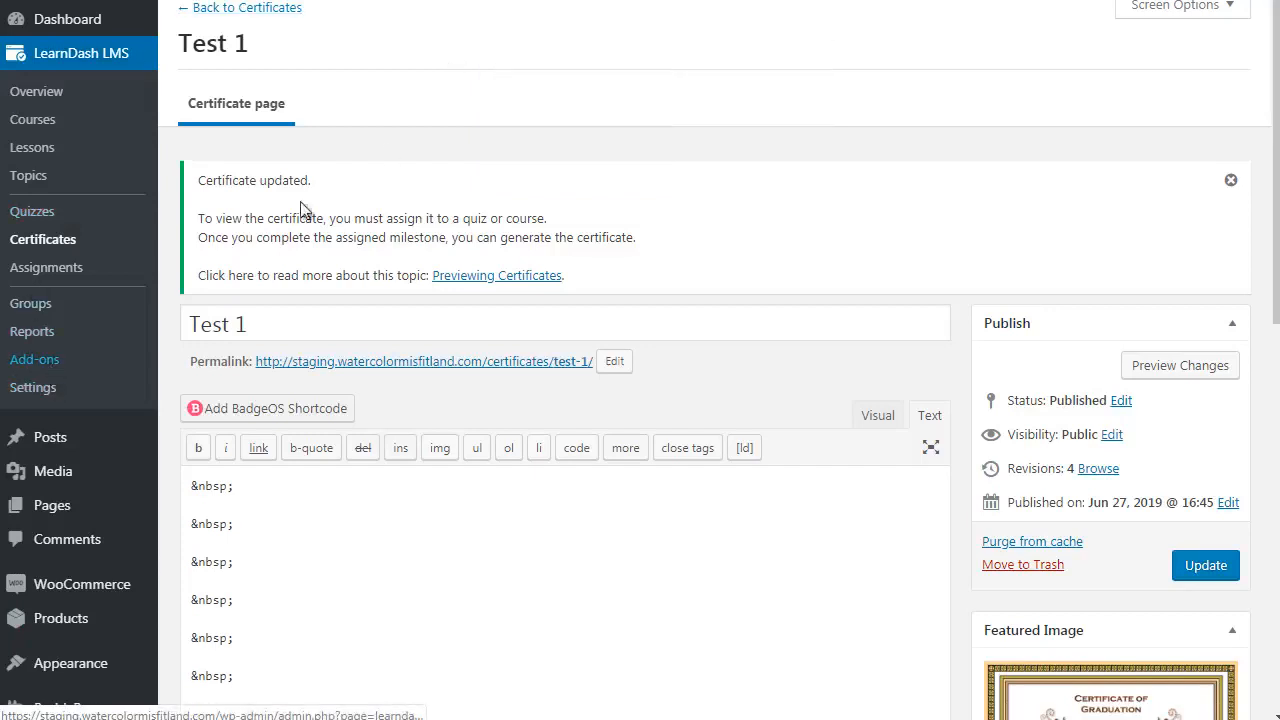
Step: Open the LearnDash add-ons page and browse the LearnDash and third-party add-ons
left_click(45, 360)
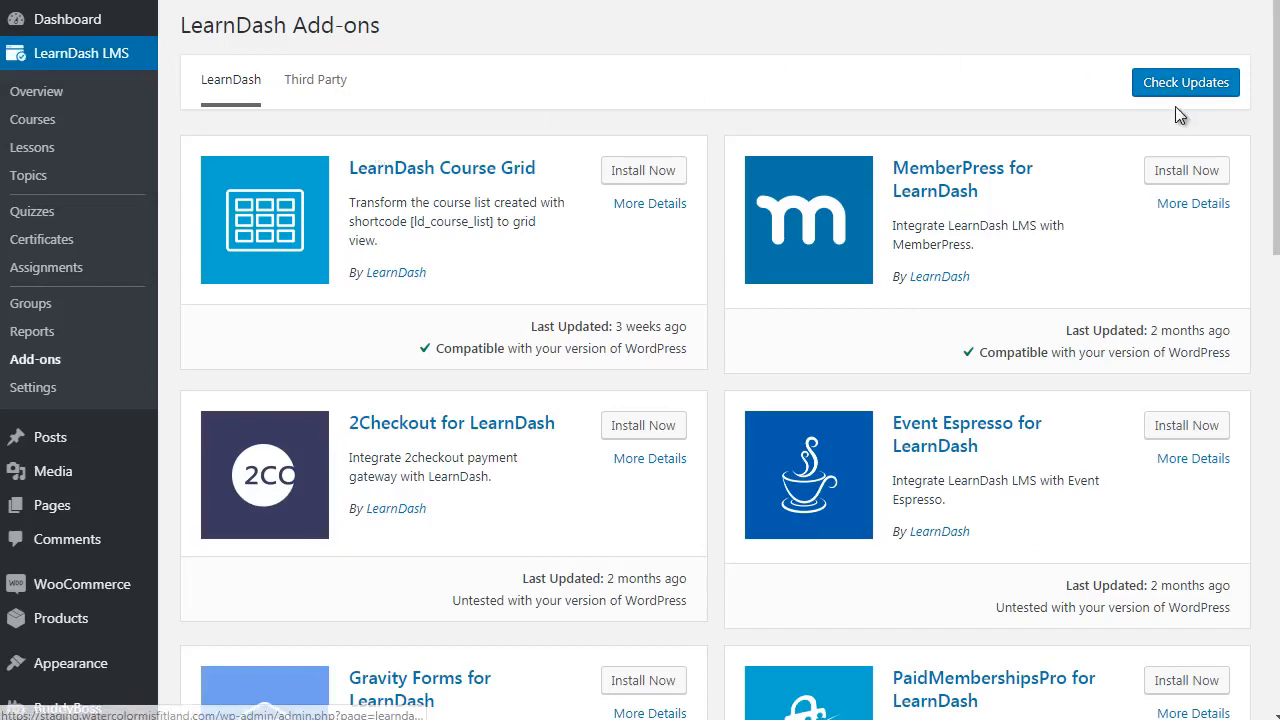
mouse_move(1276, 167)
left_mouse_down()
mouse_move(1277, 621)
mouse_move(1277, 164)
left_mouse_up()
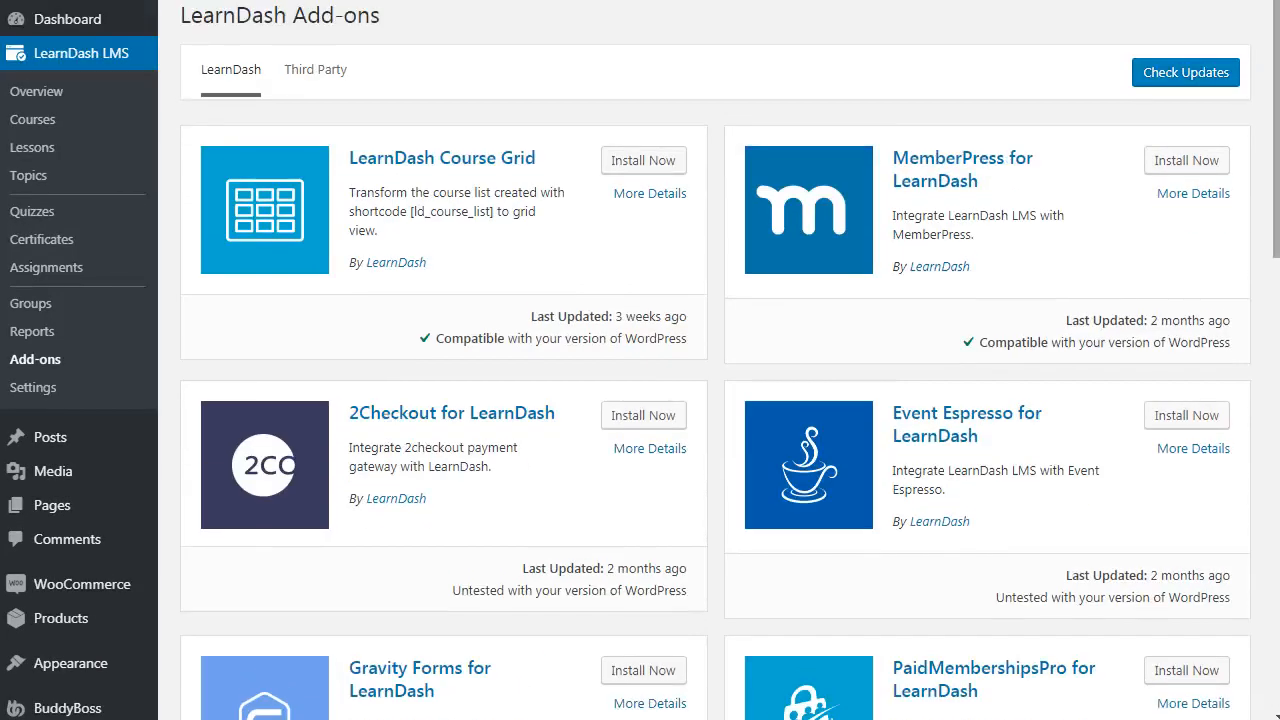
left_click(300, 70)
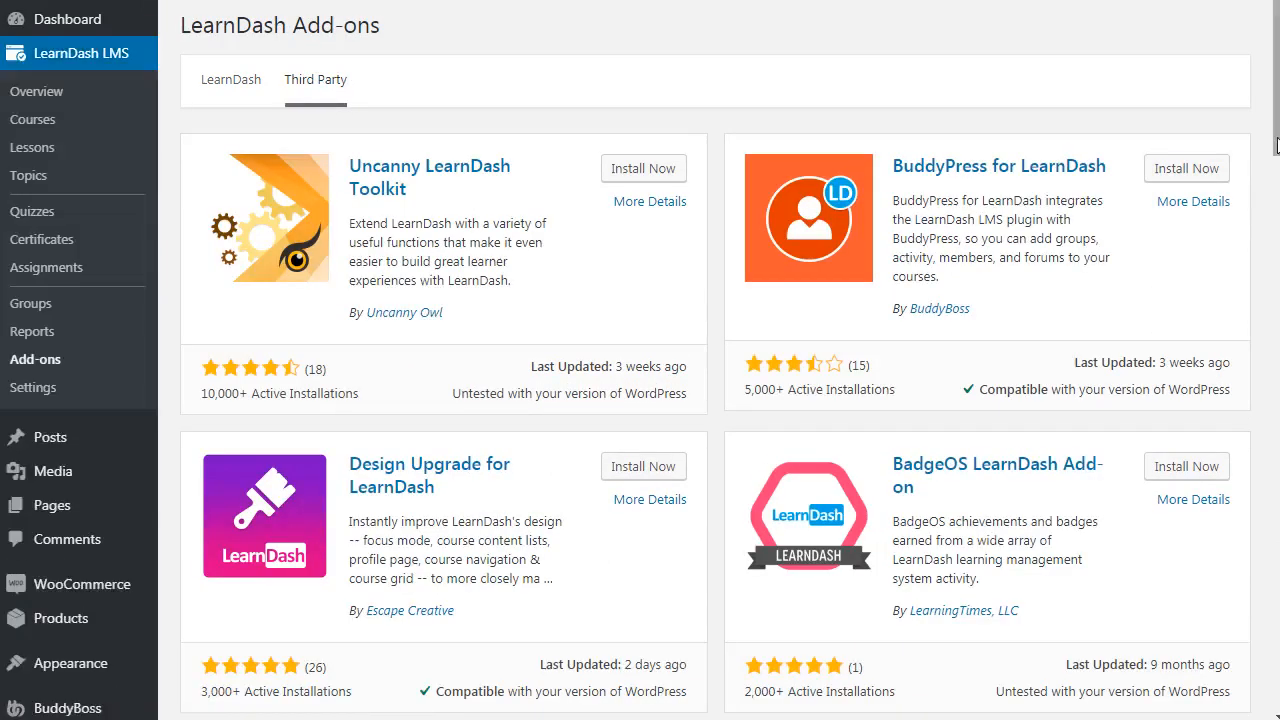
left_click_drag(1276, 146, 1277, 290)
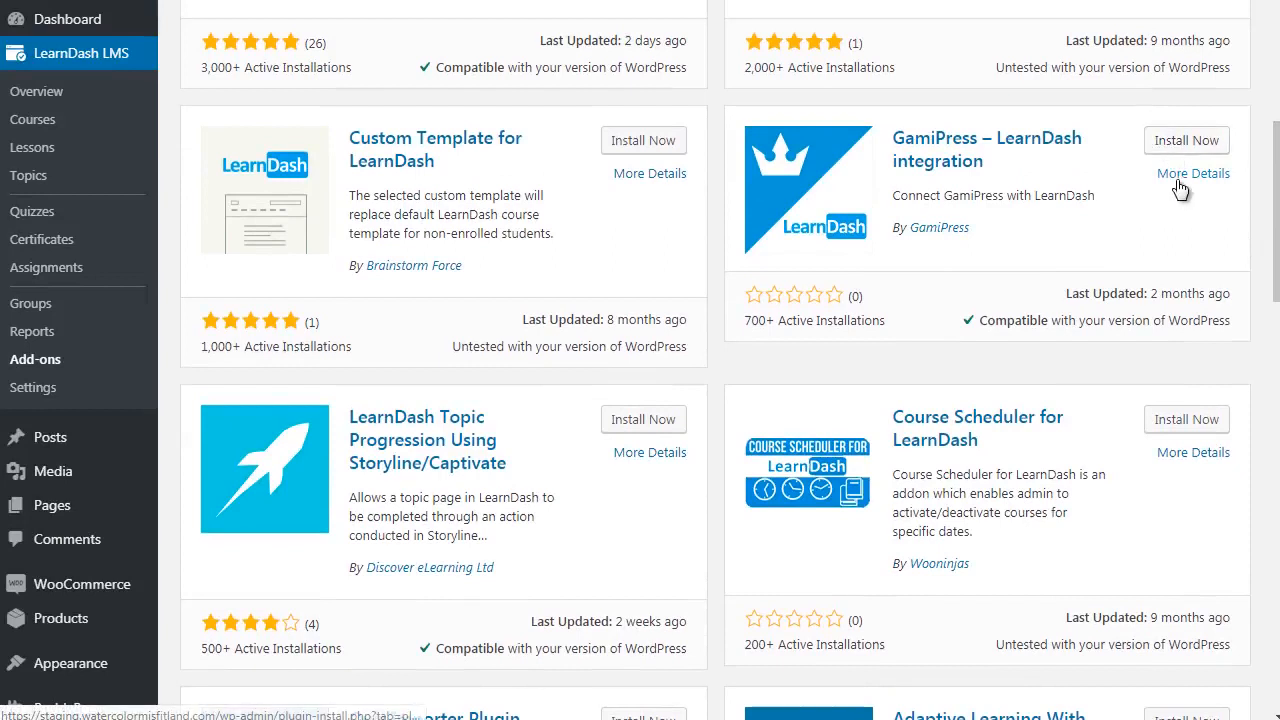